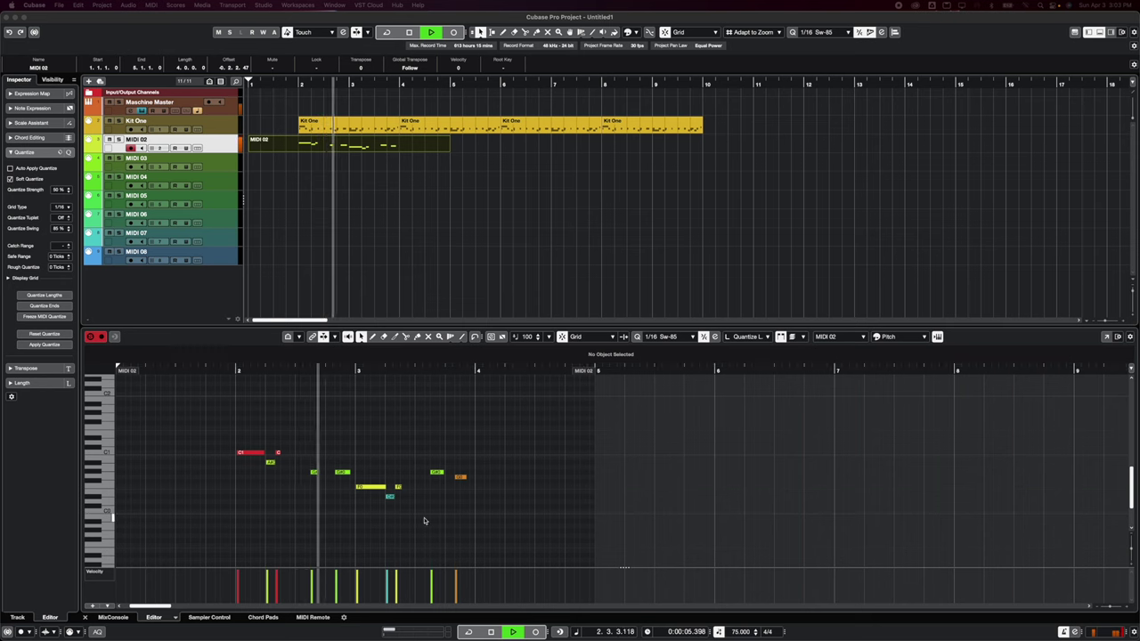
# Step: Turn off the editor solo for the MIDI 02 part and stop playback
pyautogui.click(88, 337)
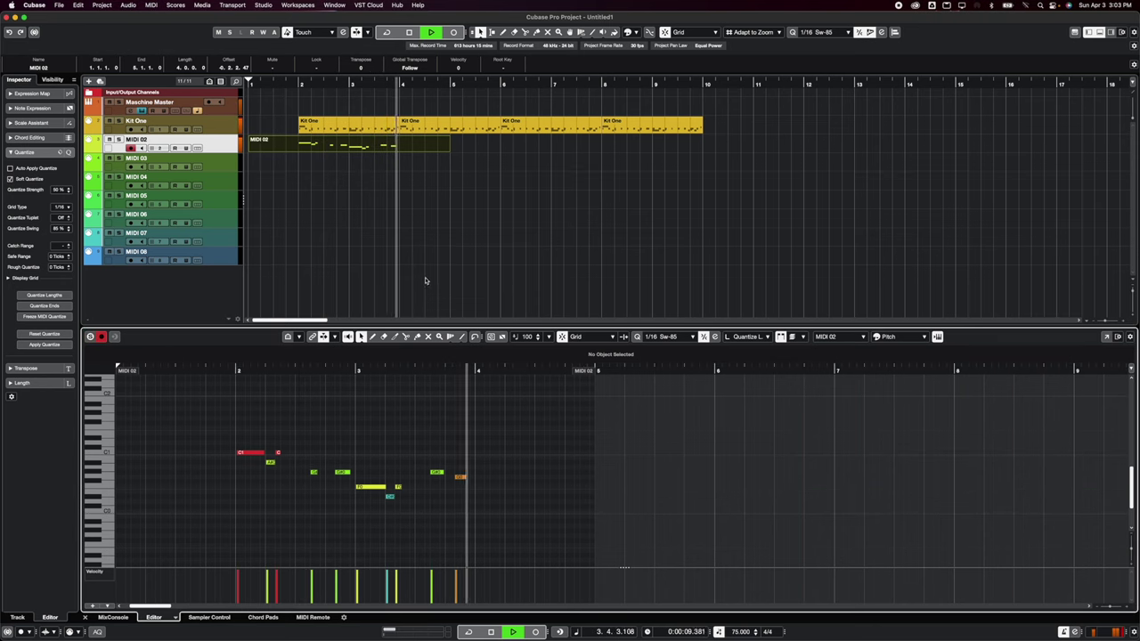
pyautogui.press('space')
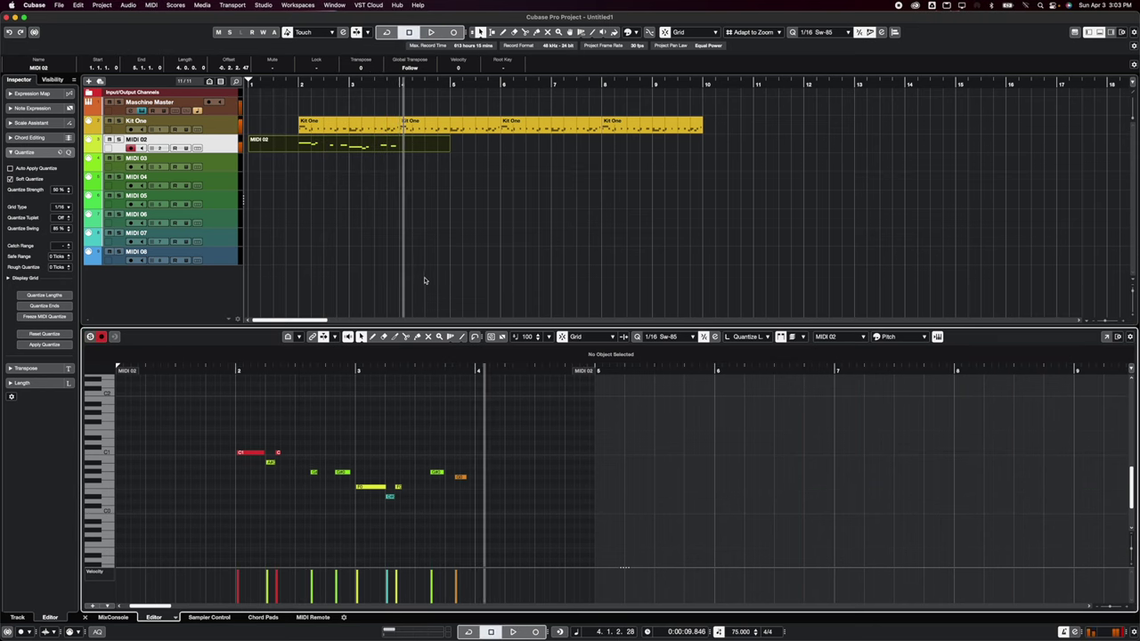
# Step: Rename the MIDI 02 track as Bass and repeat its clip from bar 2 up to bar 10
pyautogui.click(184, 140)
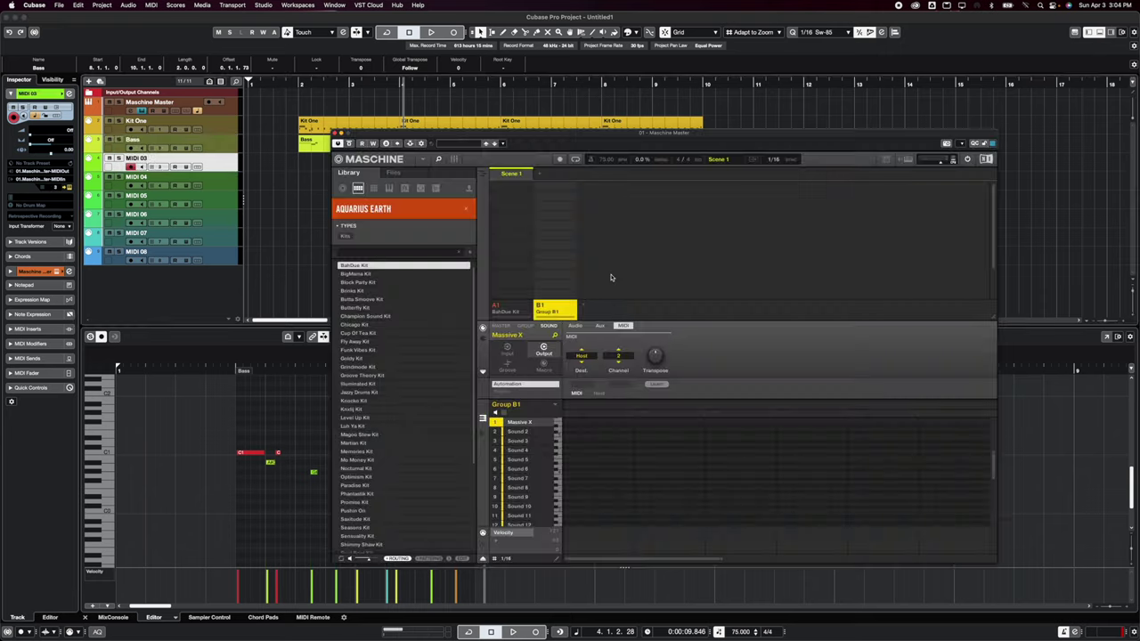
pyautogui.click(307, 142)
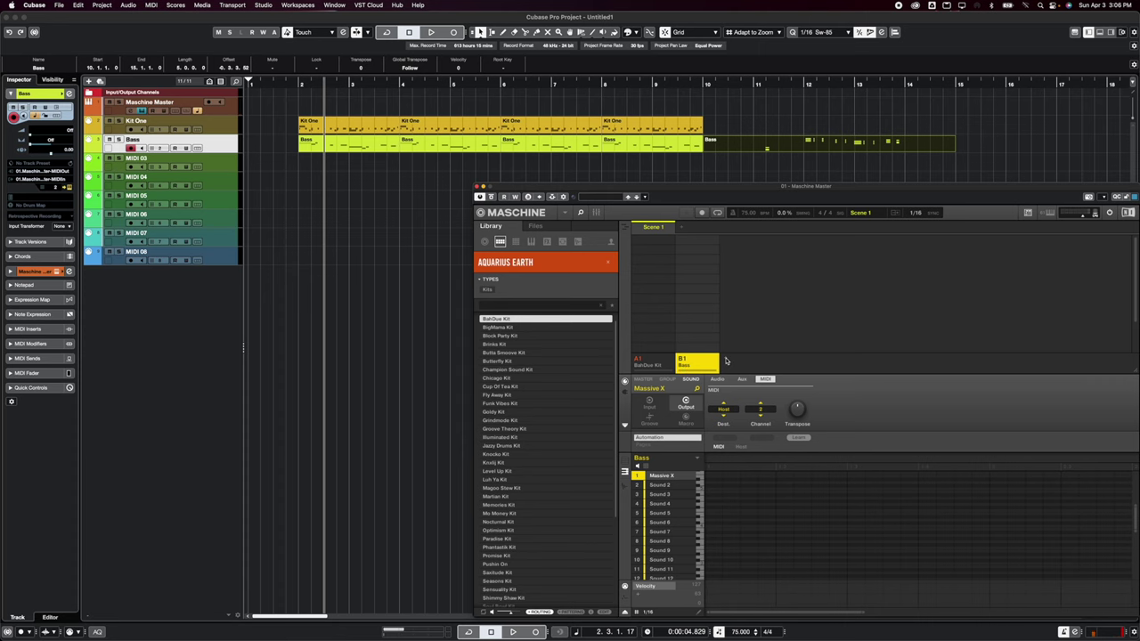
# Step: Add a new group C1 in Maschine and set the MIDI input Key Mode of the group to Manual
pyautogui.click(725, 359)
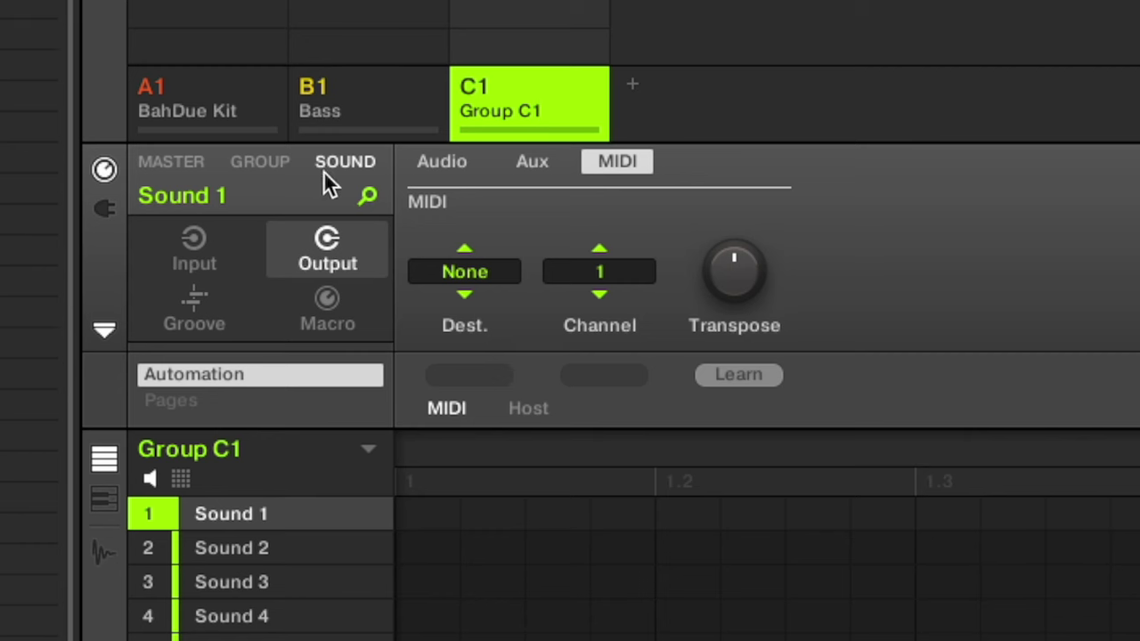
pyautogui.click(258, 161)
pyautogui.click(190, 251)
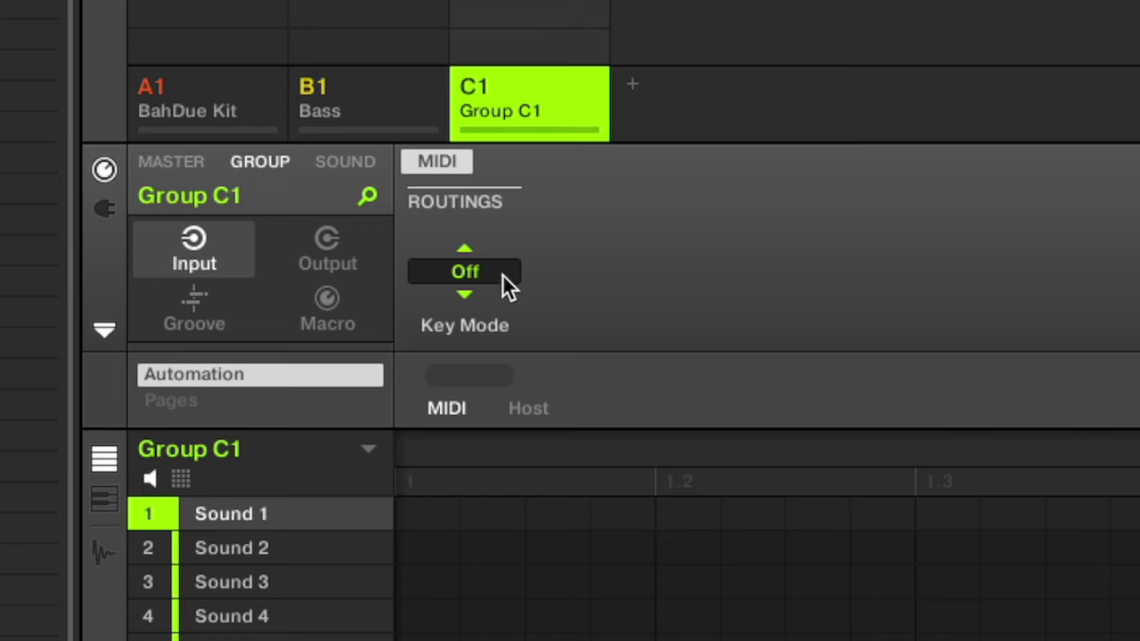
pyautogui.click(463, 273)
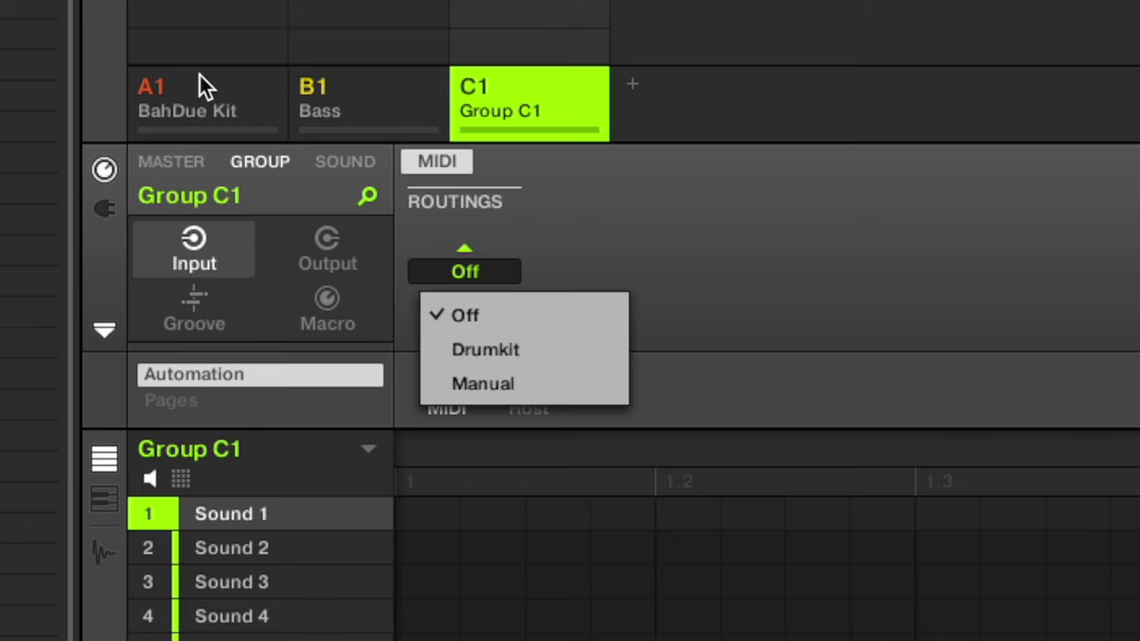
pyautogui.click(466, 271)
pyautogui.click(467, 271)
pyautogui.click(522, 384)
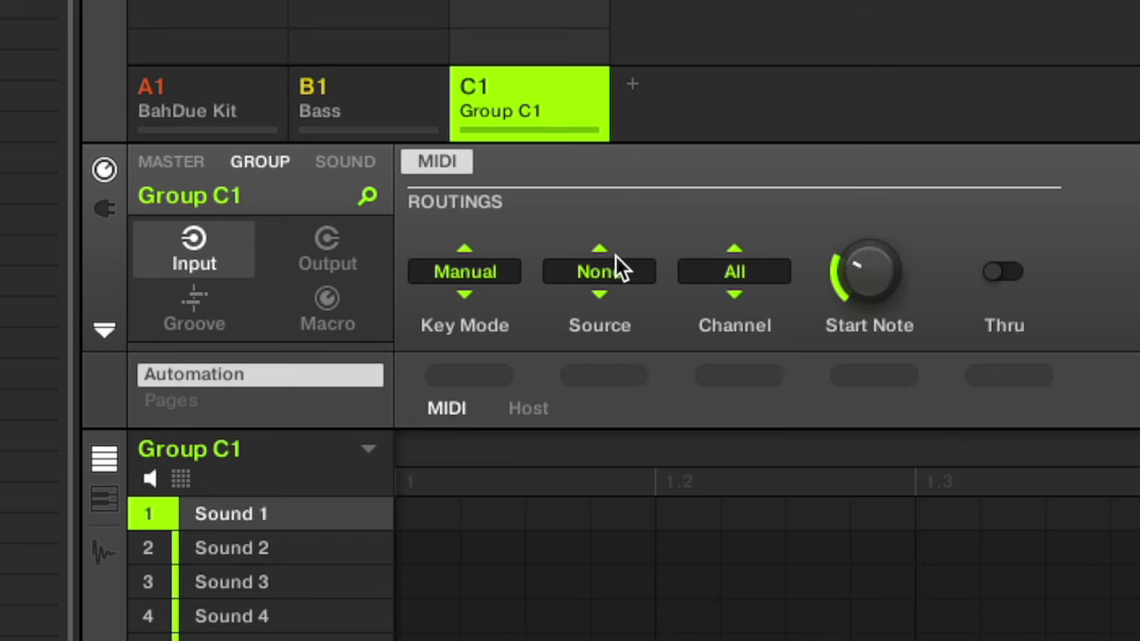
# Step: Set the MIDI input channel of Group C1 to 3
pyautogui.click(725, 271)
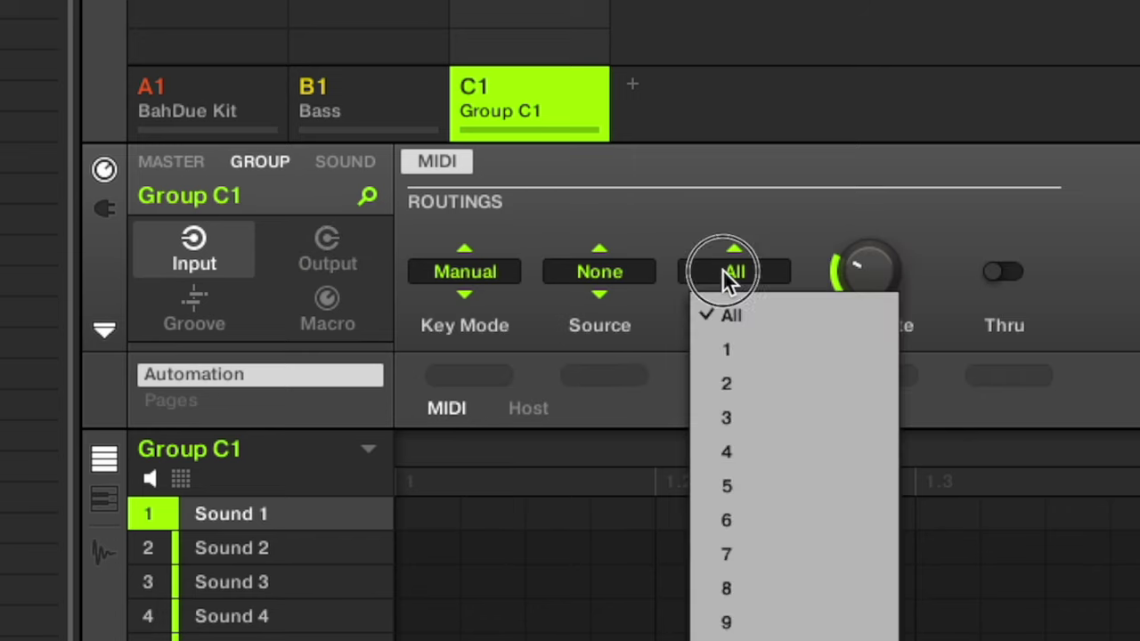
pyautogui.click(746, 418)
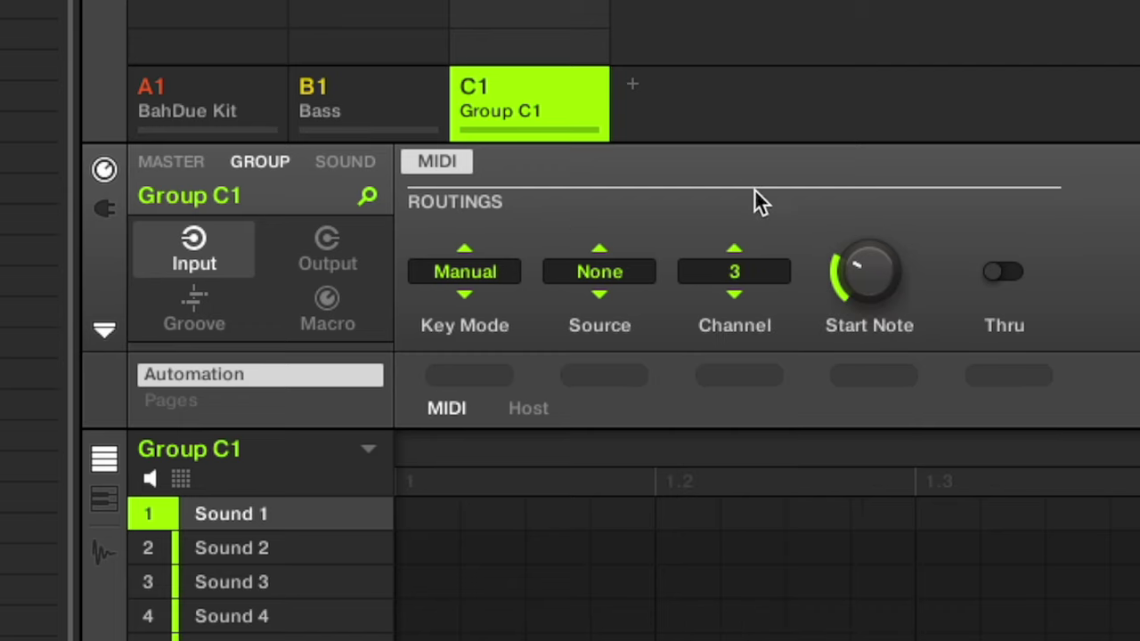
pyautogui.moveTo(891, 269); pyautogui.dragTo(890, 269)
# Step: Select all the sounds in Group C1 and set their MIDI input channel to 3
pyautogui.click(355, 164)
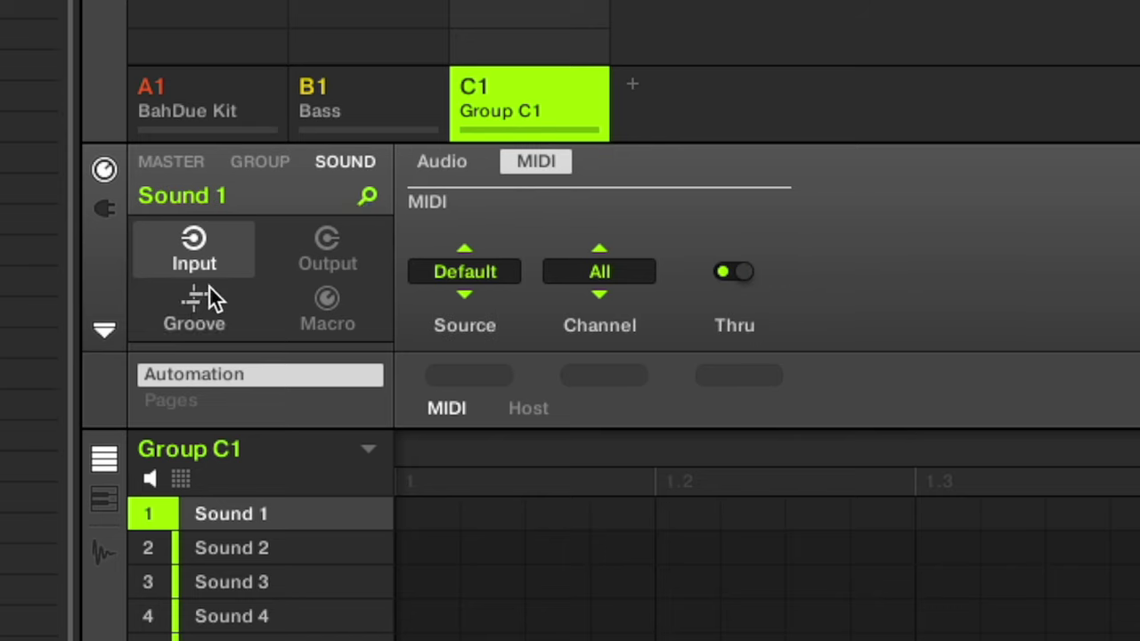
pyautogui.click(235, 506)
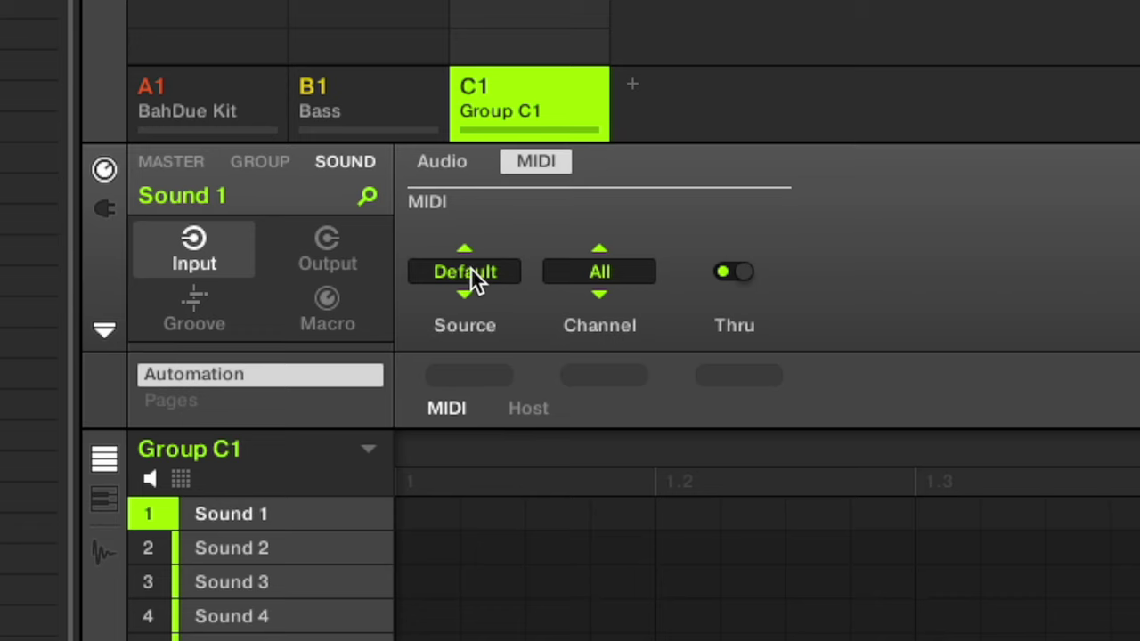
pyautogui.click(600, 271)
pyautogui.click(611, 440)
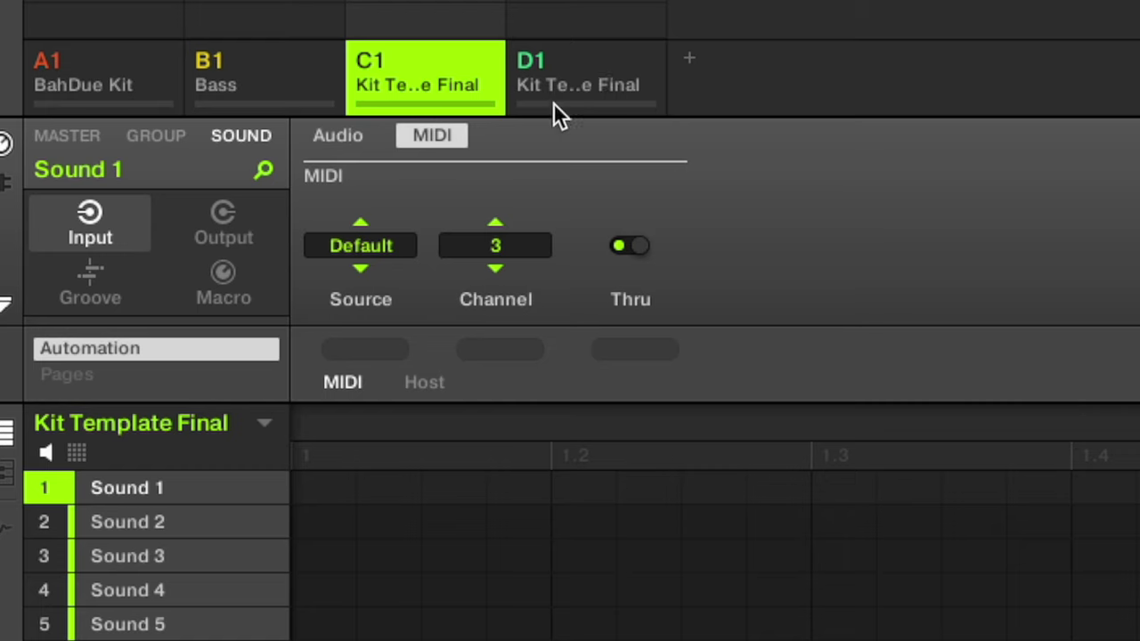
pyautogui.click(634, 246)
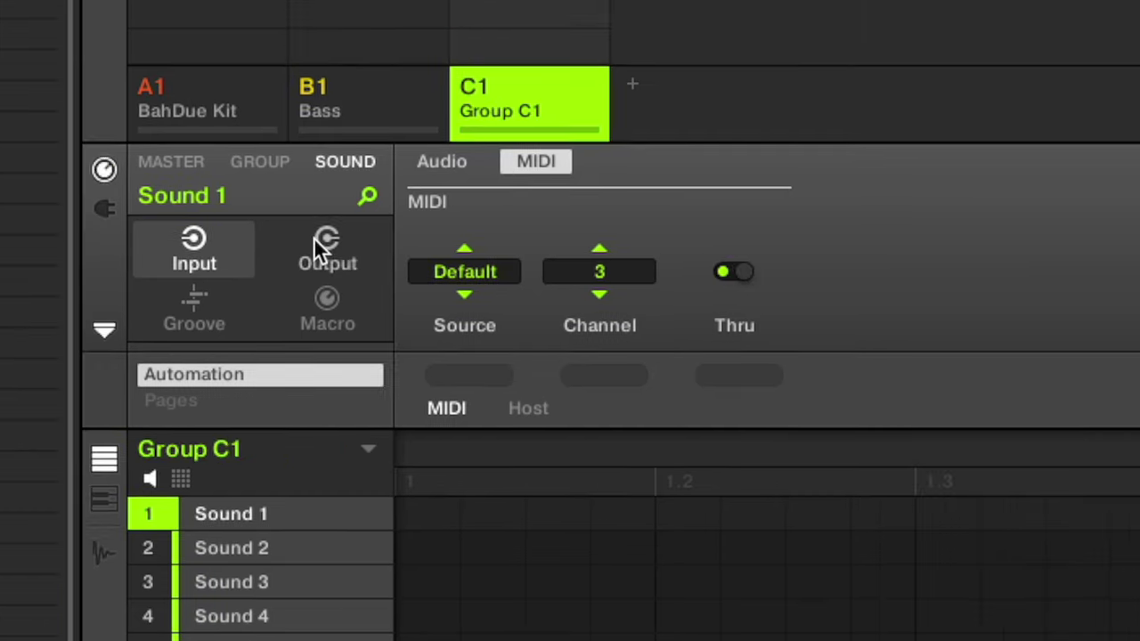
# Step: Route the MIDI output of the selected Group C1 sounds to Host on channel 3
pyautogui.click(328, 242)
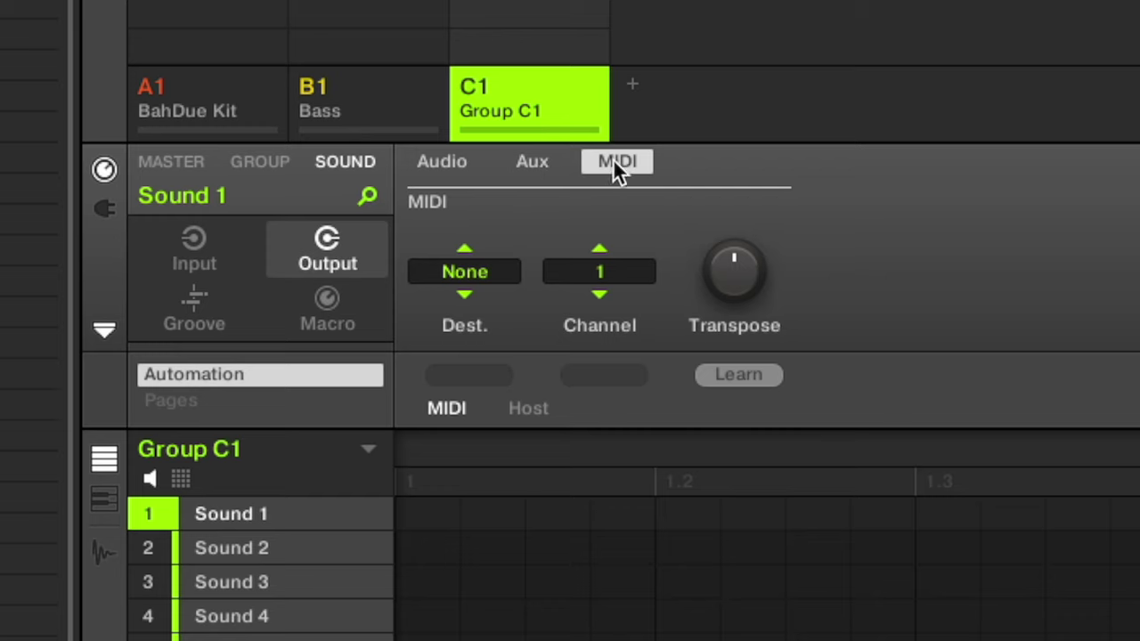
pyautogui.click(604, 281)
pyautogui.click(615, 386)
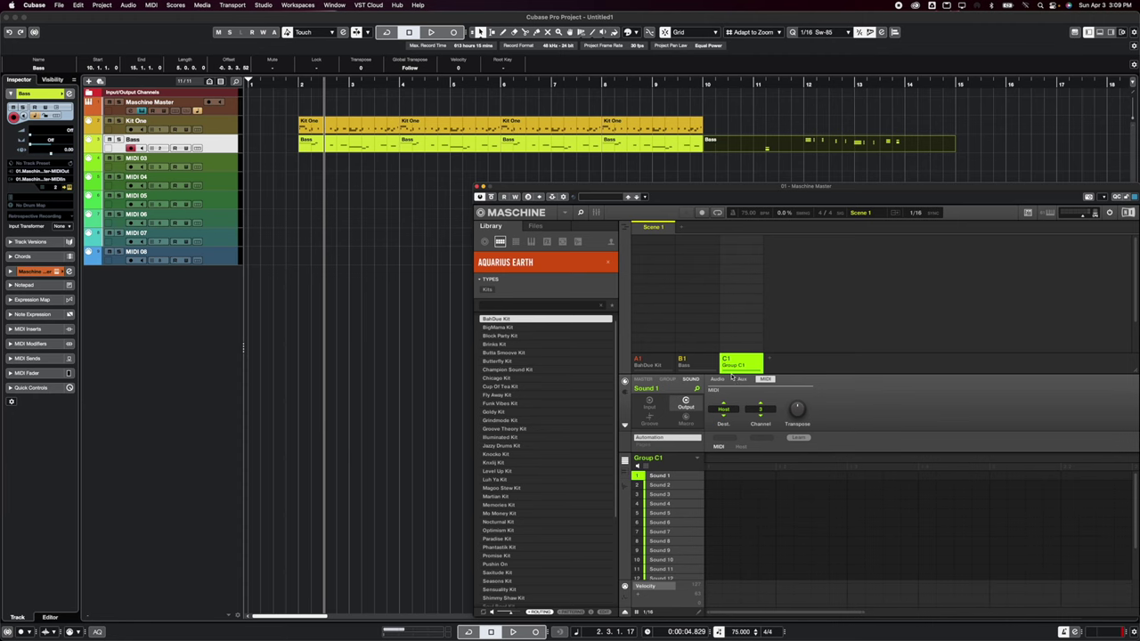
pyautogui.rightClick(215, 114)
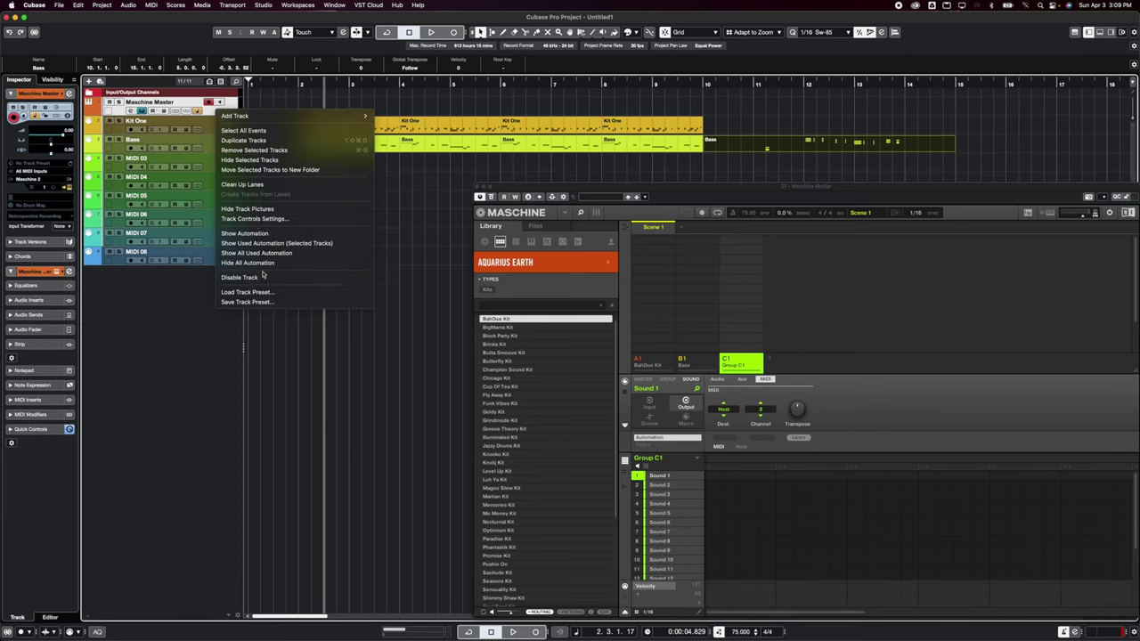
pyautogui.click(174, 351)
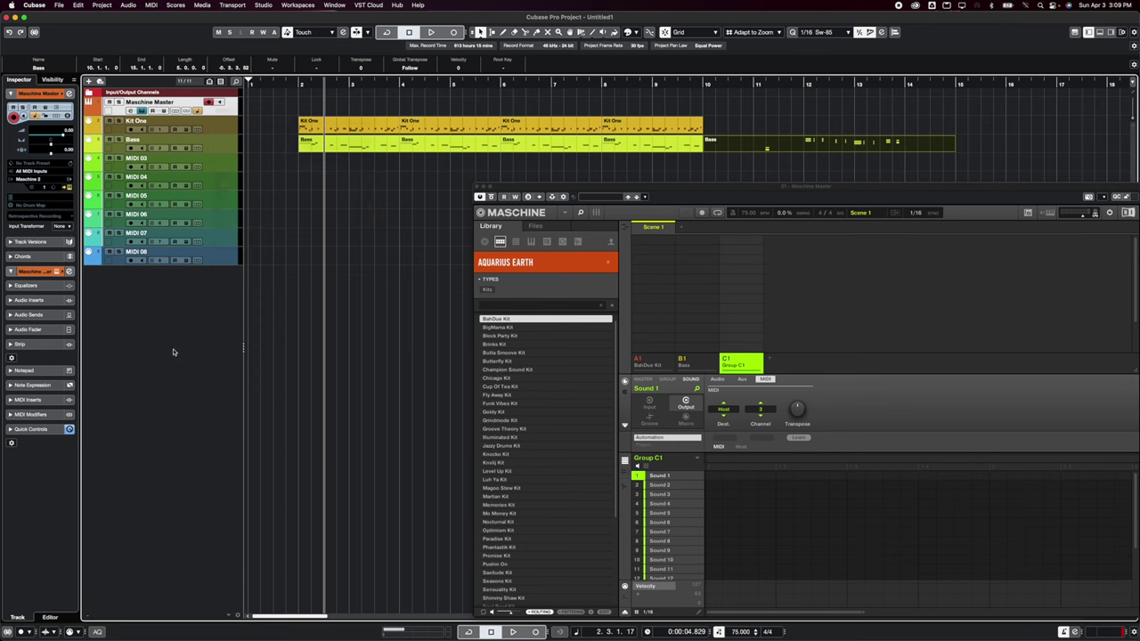
# Step: Save Group C1 in the Groups folder under the name Kit Template Final
pyautogui.moveTo(698, 190); pyautogui.dragTo(663, 180)
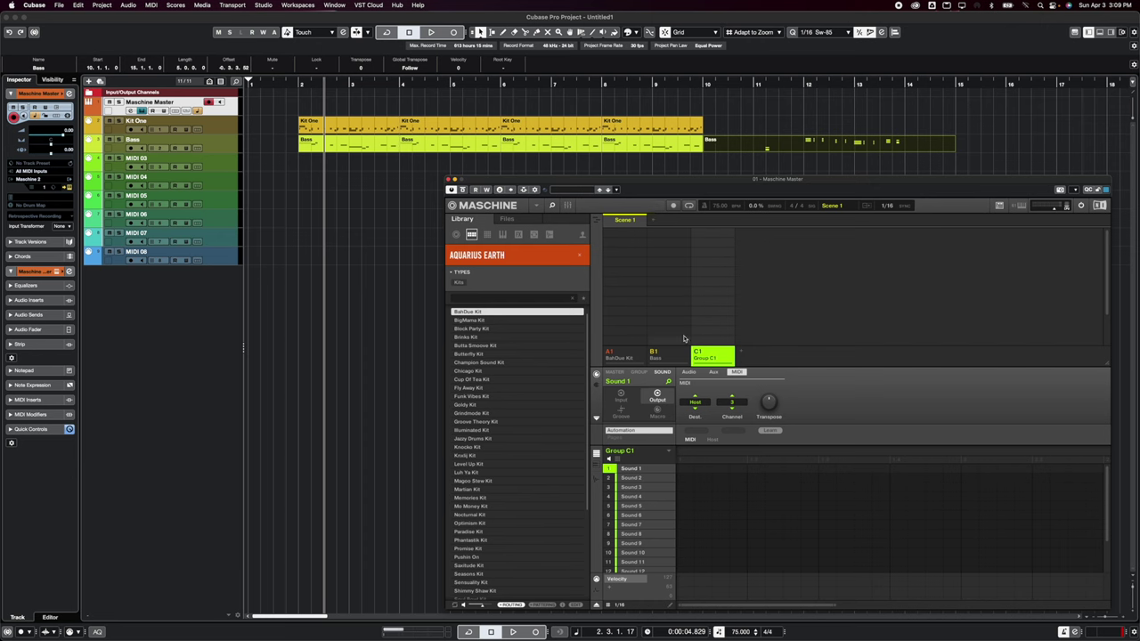
pyautogui.rightClick(713, 353)
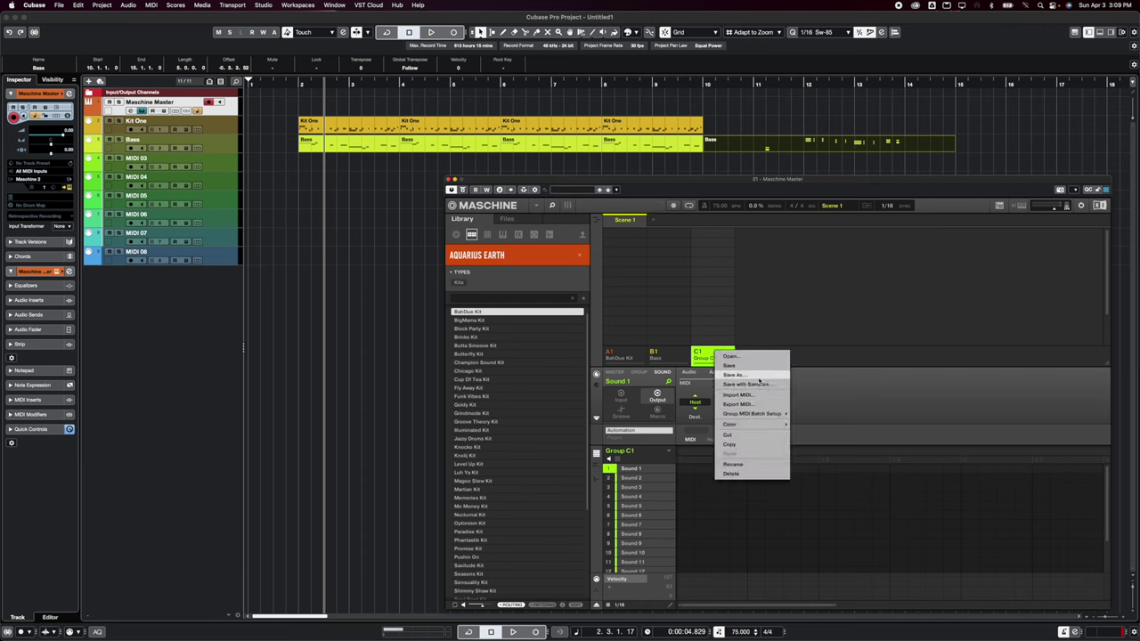
pyautogui.click(734, 375)
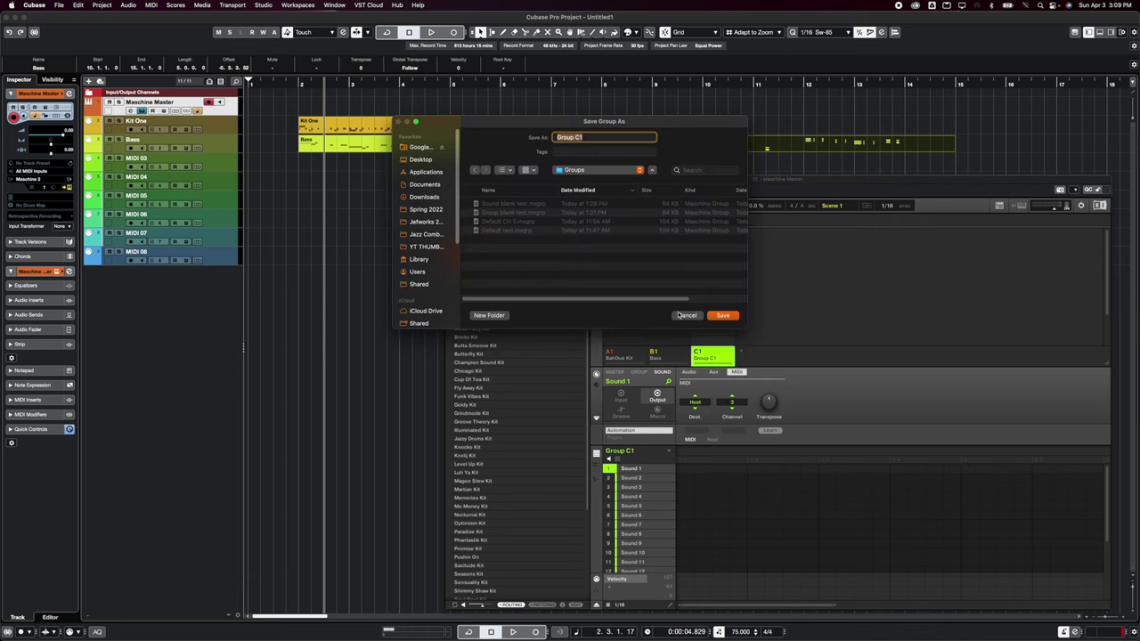
pyautogui.write('Kit Template Final')
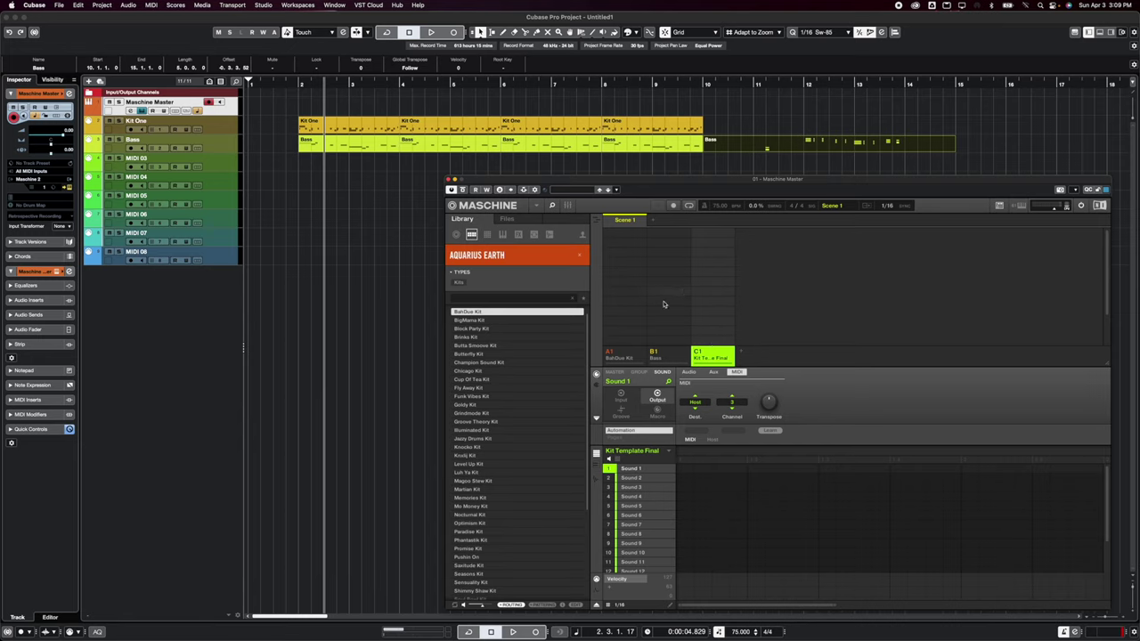
# Step: Add a new group D1 and show the user-saved groups in the Maschine library
pyautogui.click(741, 351)
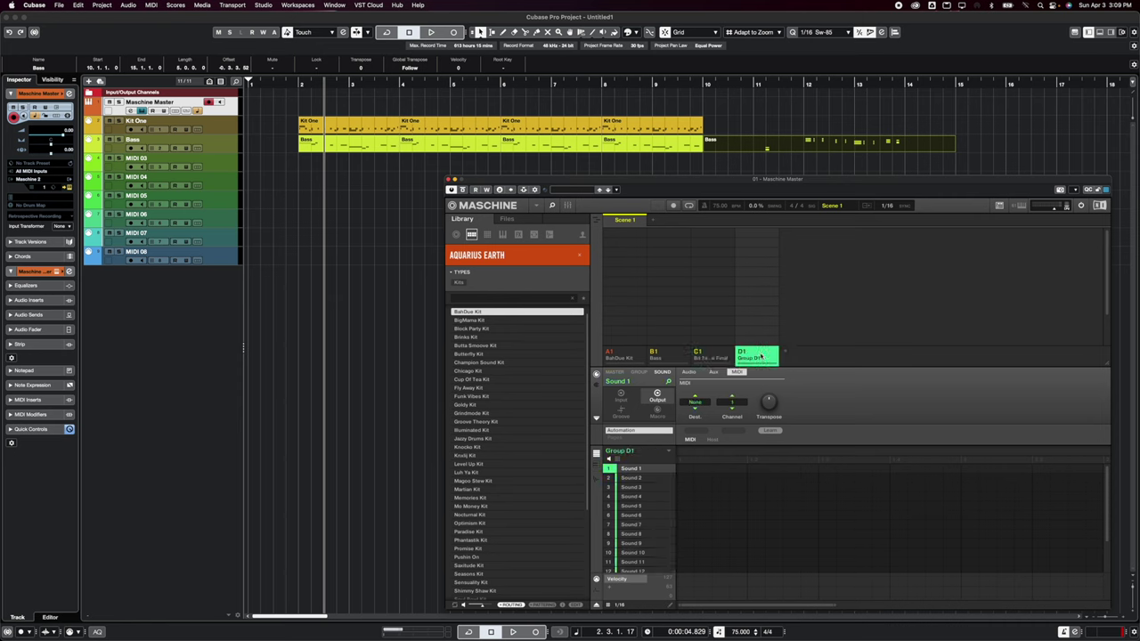
pyautogui.click(501, 235)
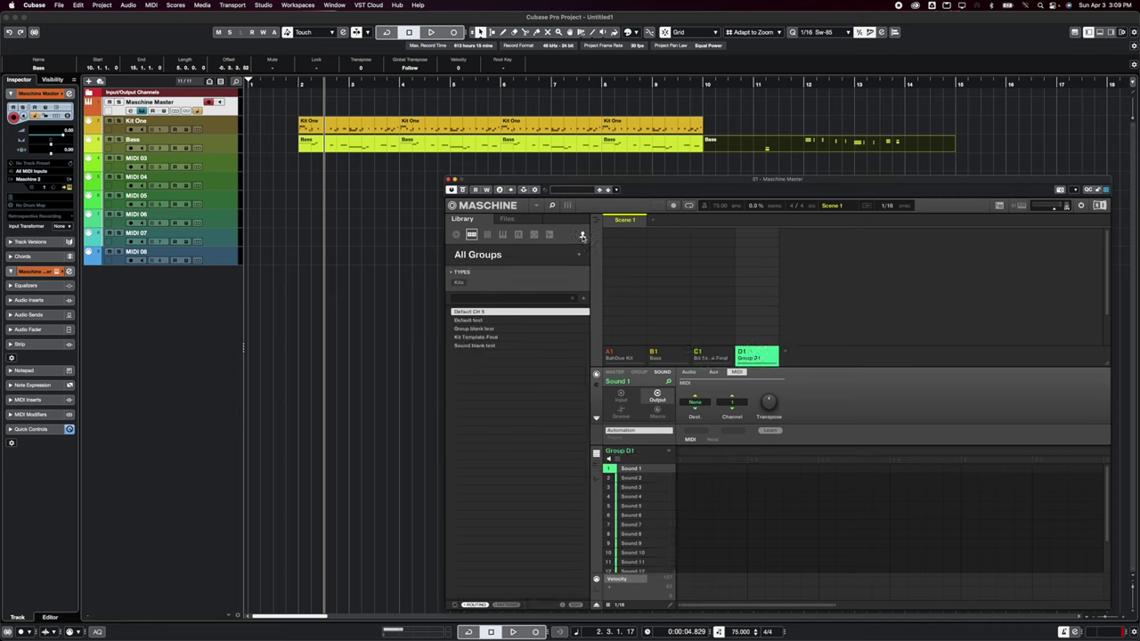